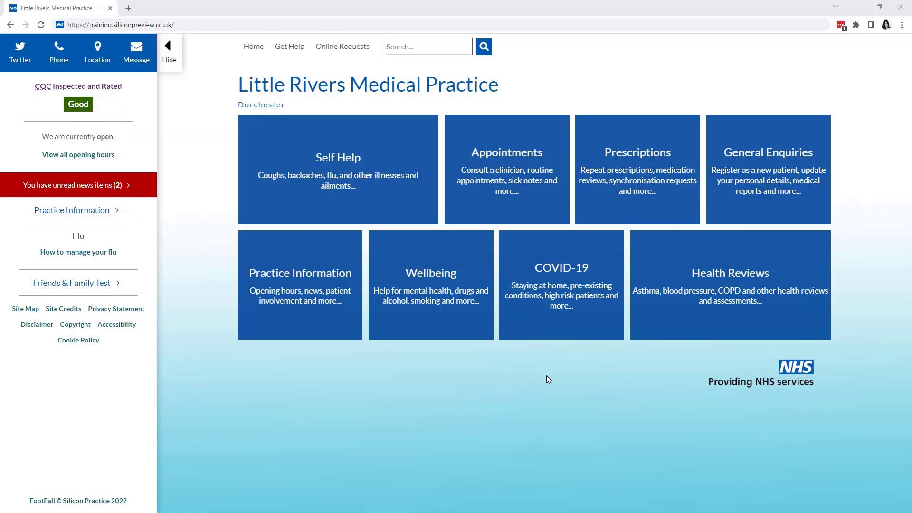
# Open training.siliconpreview.co.uk/practice-editor and log in to the Practice Content Editor with the prefilled credentials
pyautogui.click(235, 25)
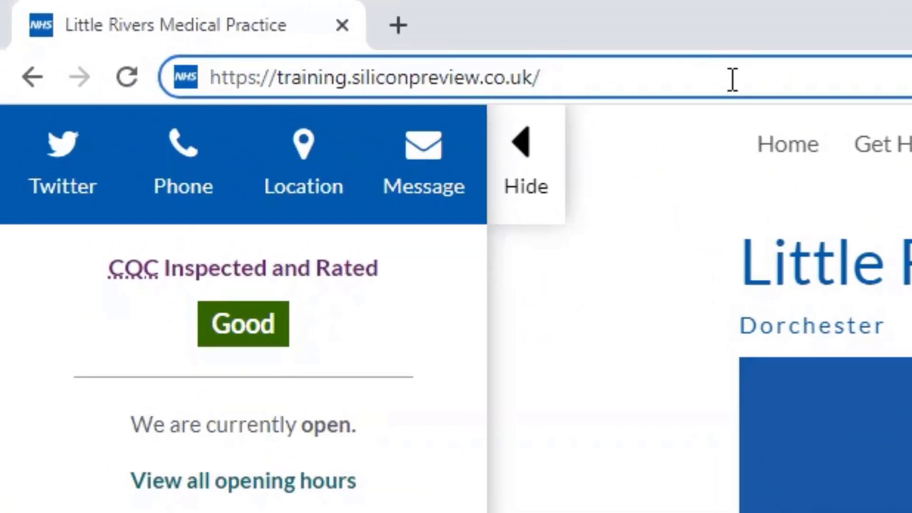
pyautogui.write('pr')
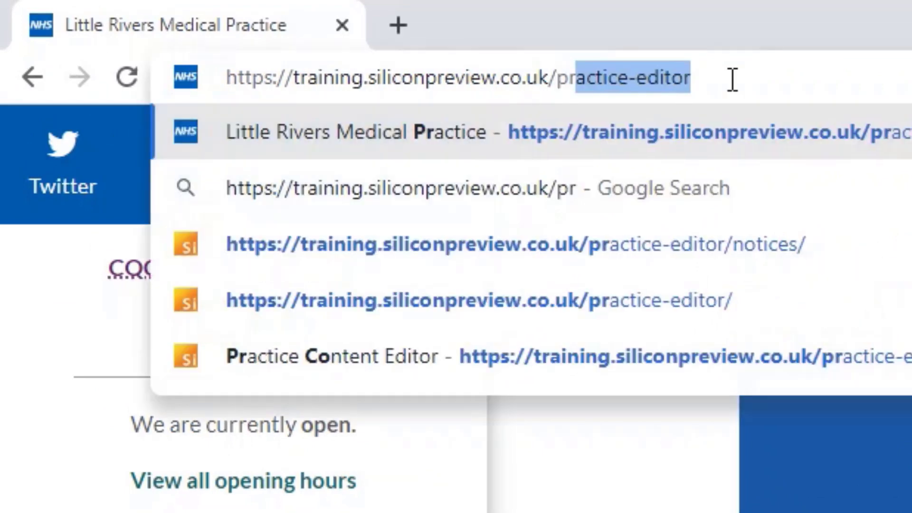
pyautogui.write('actice-editor')
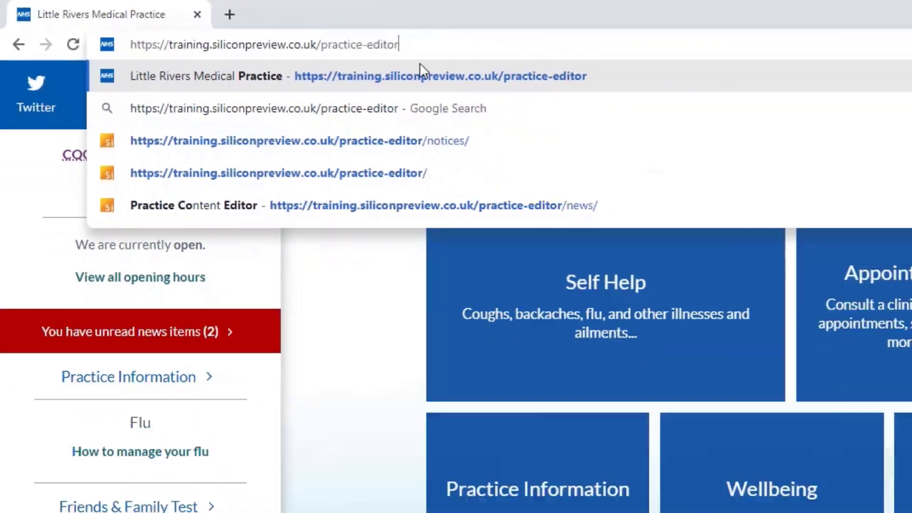
pyautogui.press('Return')
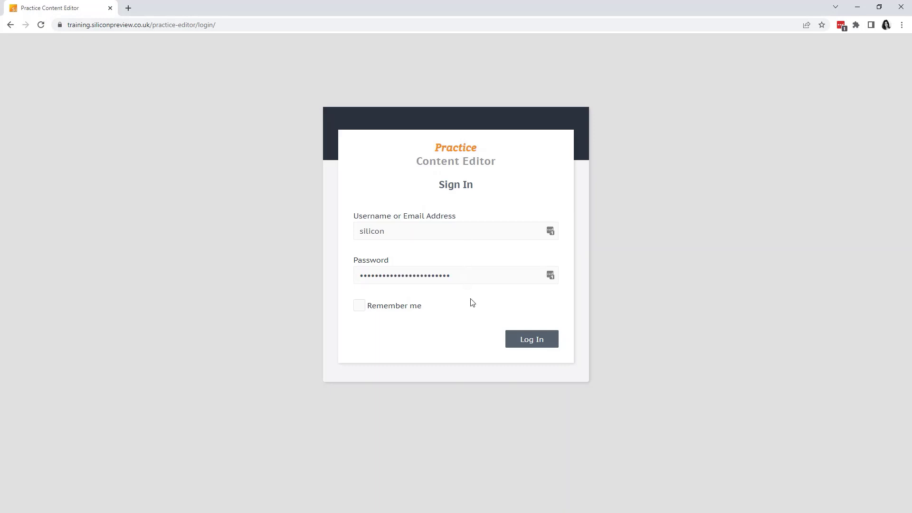
pyautogui.click(547, 350)
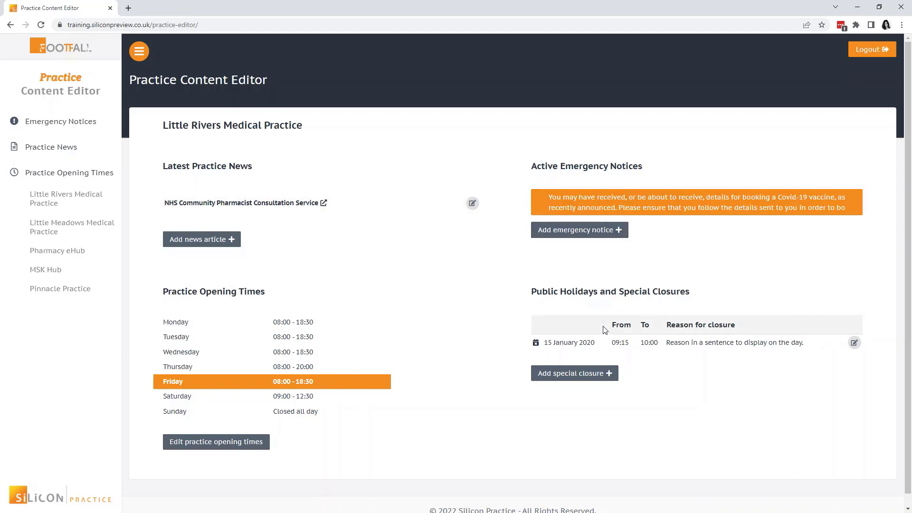
# Look at the active emergency notice, the new news article form and the special closure form from the dashboard, closing each unchanged
pyautogui.click(601, 206)
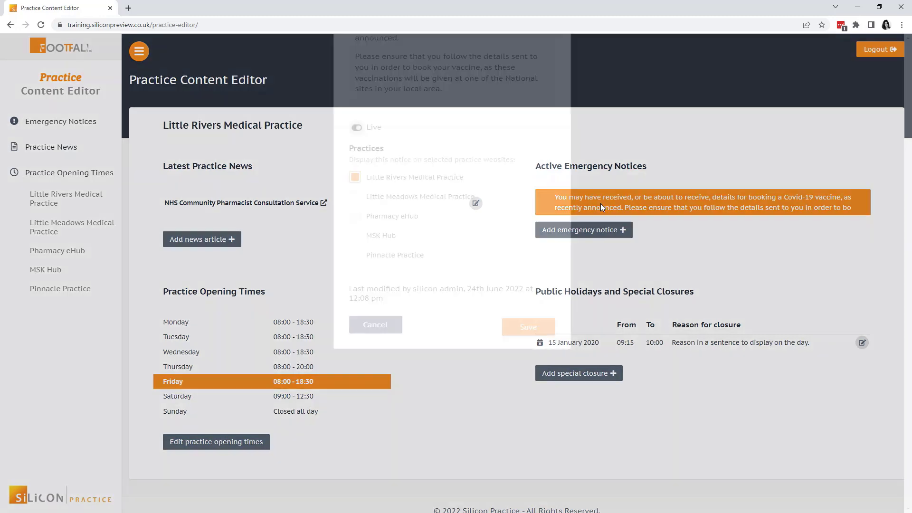
pyautogui.click(547, 92)
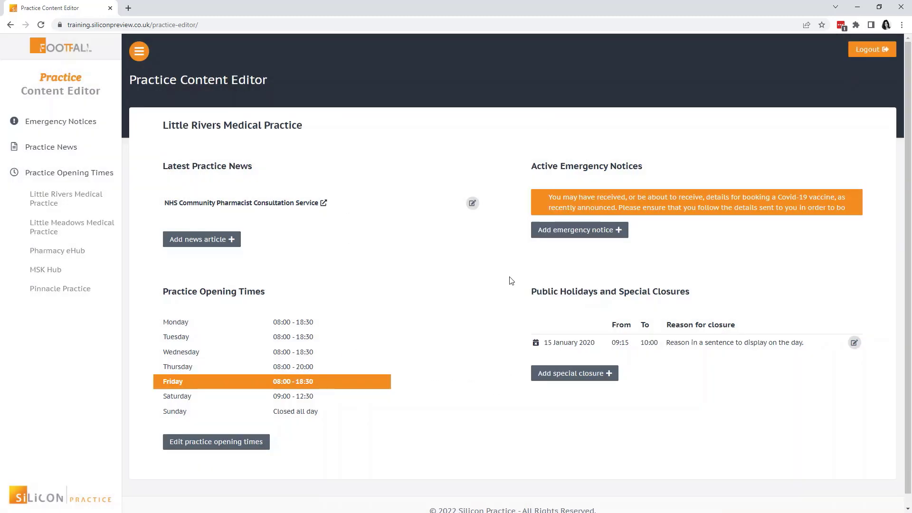
pyautogui.click(209, 240)
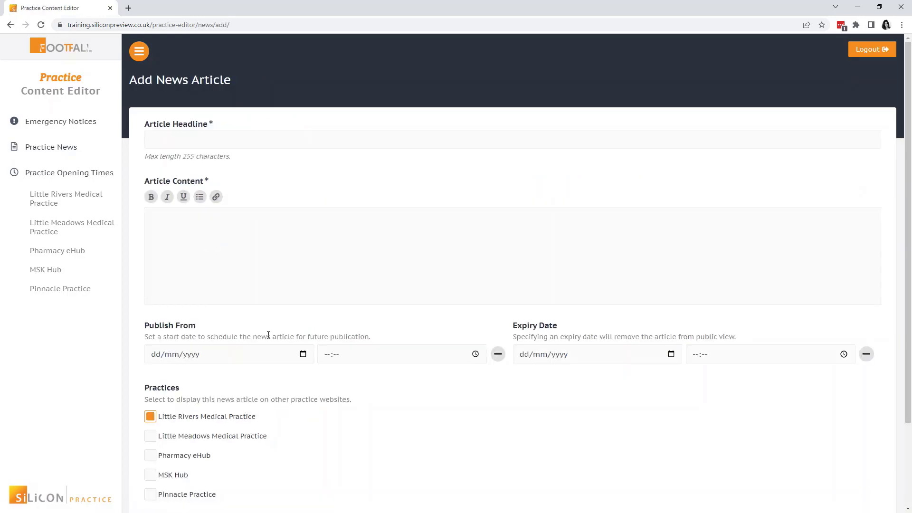
pyautogui.hotkey('alt', 'Left')
pyautogui.click(576, 374)
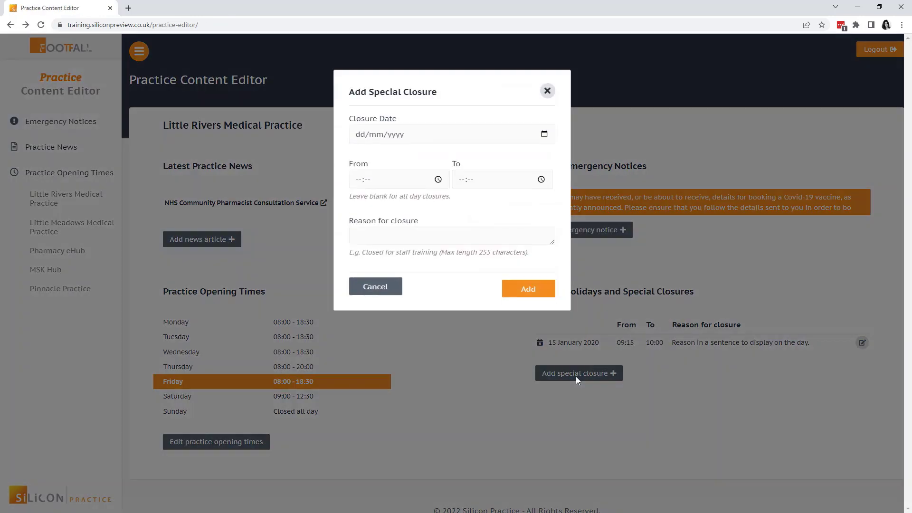
pyautogui.click(375, 287)
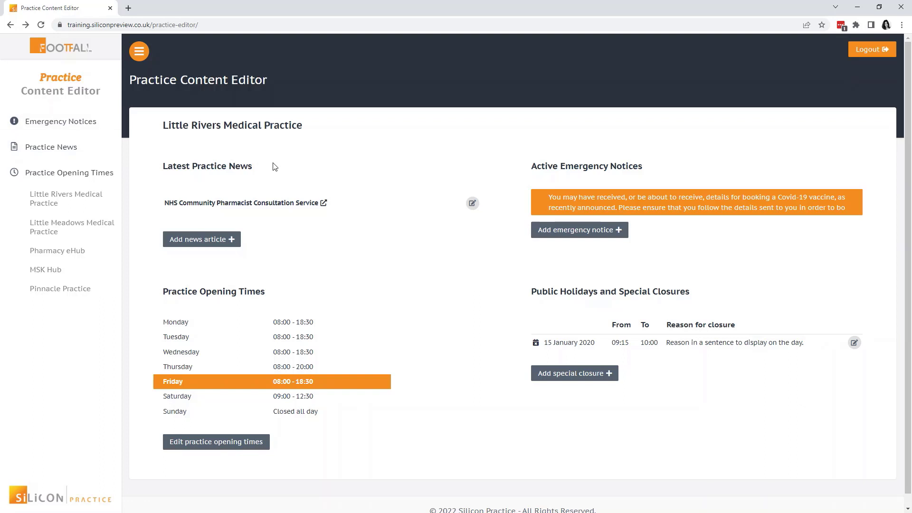
# In the emergency notices, deactivate the Covid-19 vaccine notice and activate the staff illness notice dated 20/06/2022
pyautogui.click(96, 131)
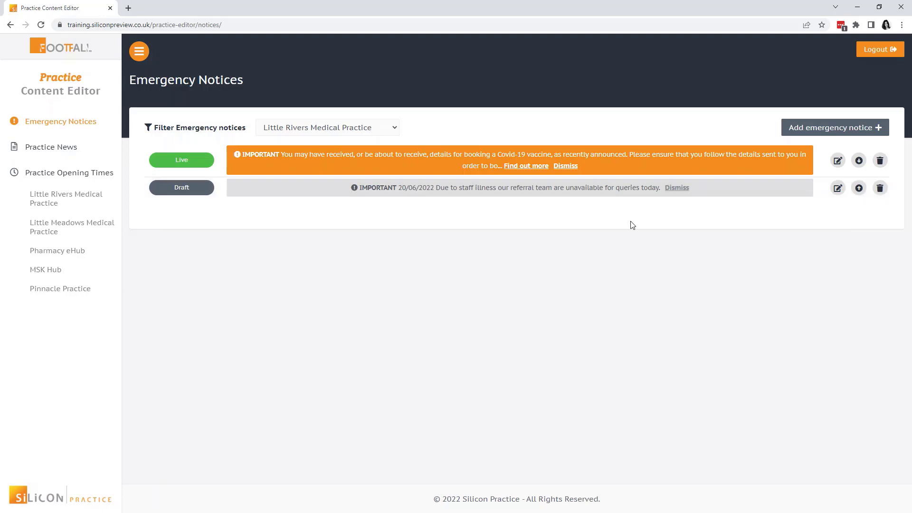
pyautogui.click(860, 161)
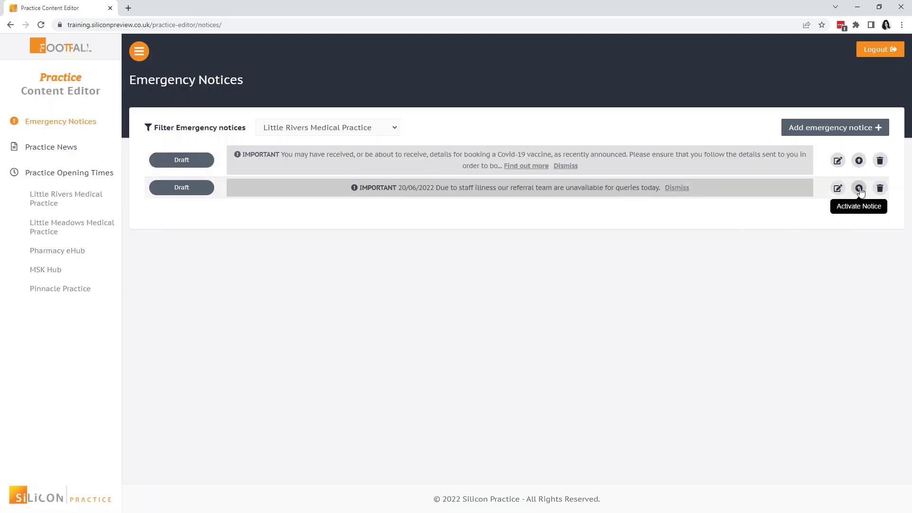
pyautogui.click(859, 188)
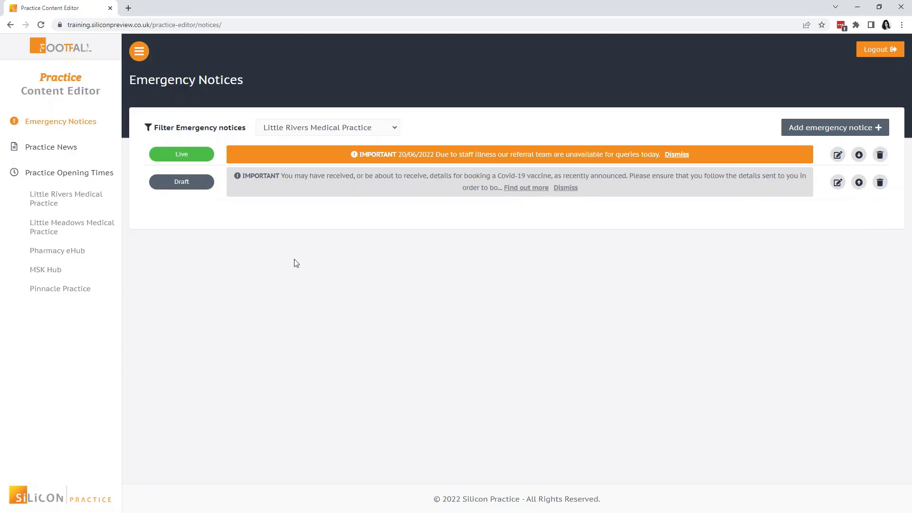
# Check the staff illness notice on the public practice website and review its settings in the content editor
pyautogui.click(204, 13)
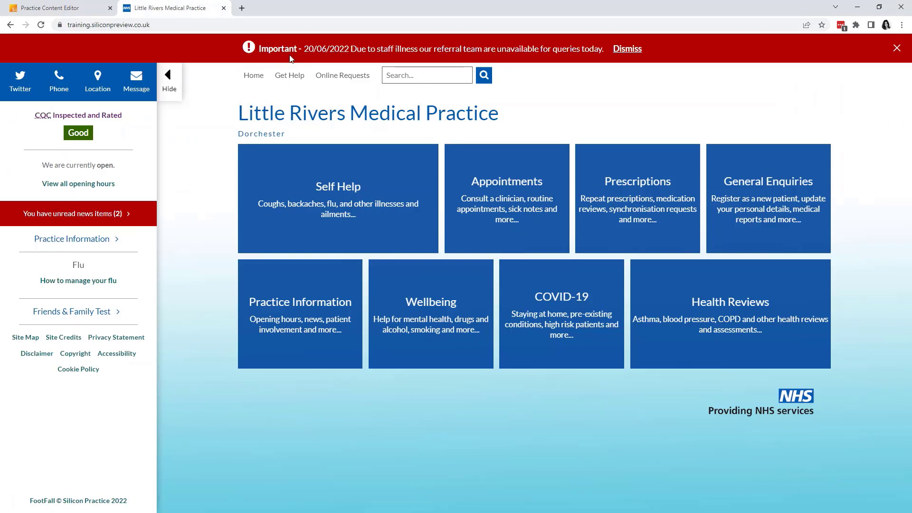
pyautogui.click(83, 9)
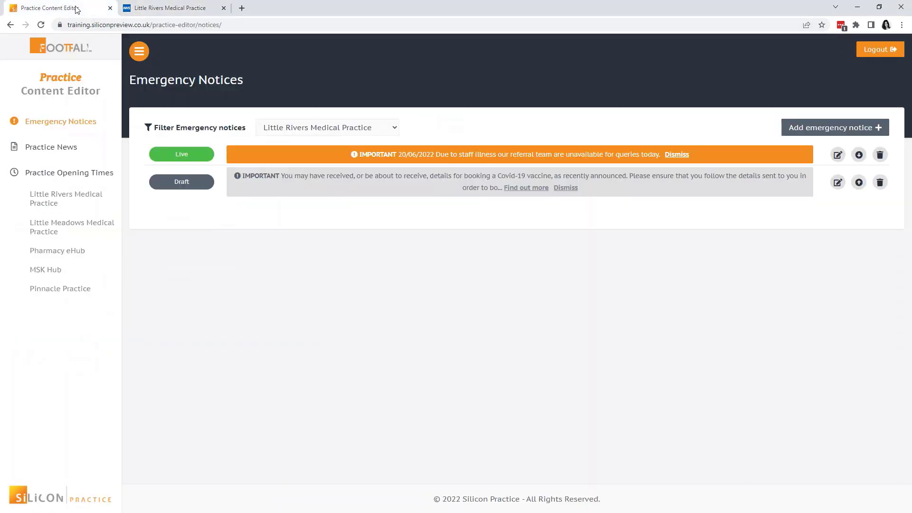
pyautogui.click(837, 156)
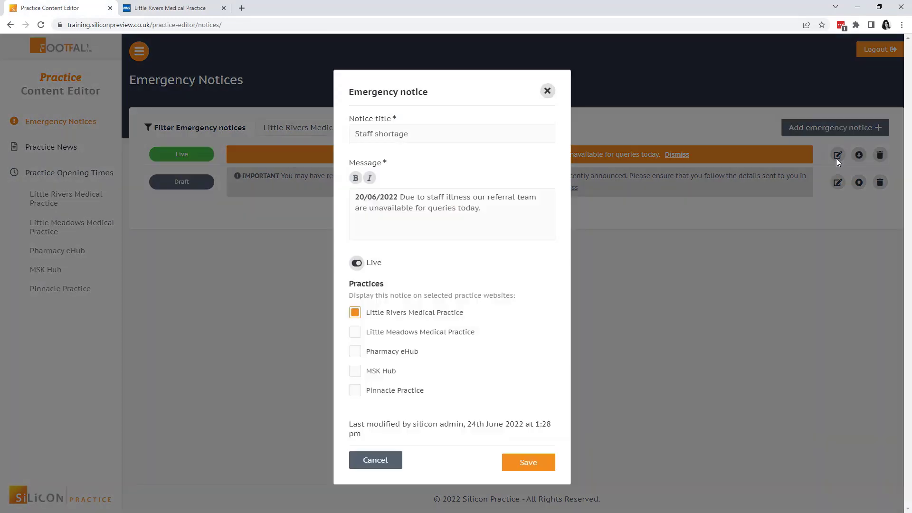
pyautogui.click(546, 90)
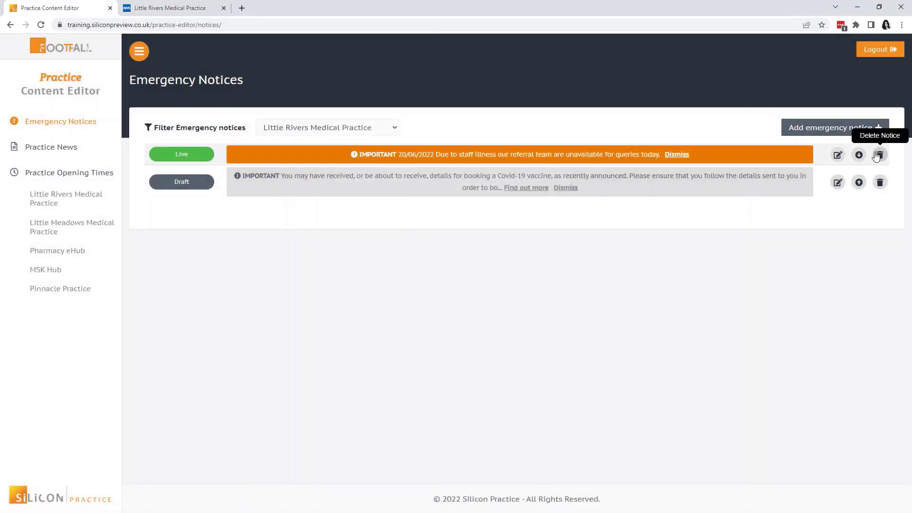
# Create an emergency notice titled "Protected Learning Time" with the message "Please note the practice will be closed for staff training on Thursday 30th June 2022."
pyautogui.click(806, 135)
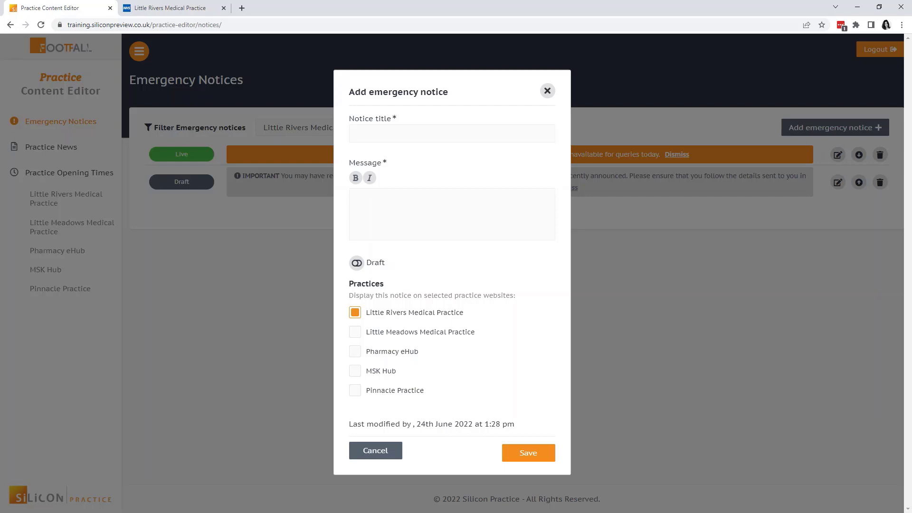
pyautogui.click(456, 132)
pyautogui.write('Protected Learning Time')
pyautogui.write('Please note the practice will be closed for staff training on Thursday 30th June 2022.')
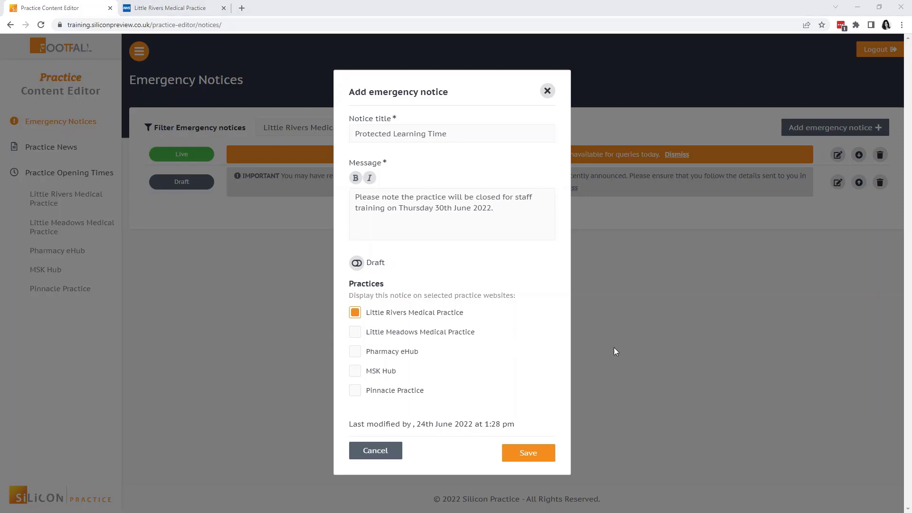
# Make "Thursday 30th June 2022." bold in the emergency notice's message
pyautogui.click(514, 216)
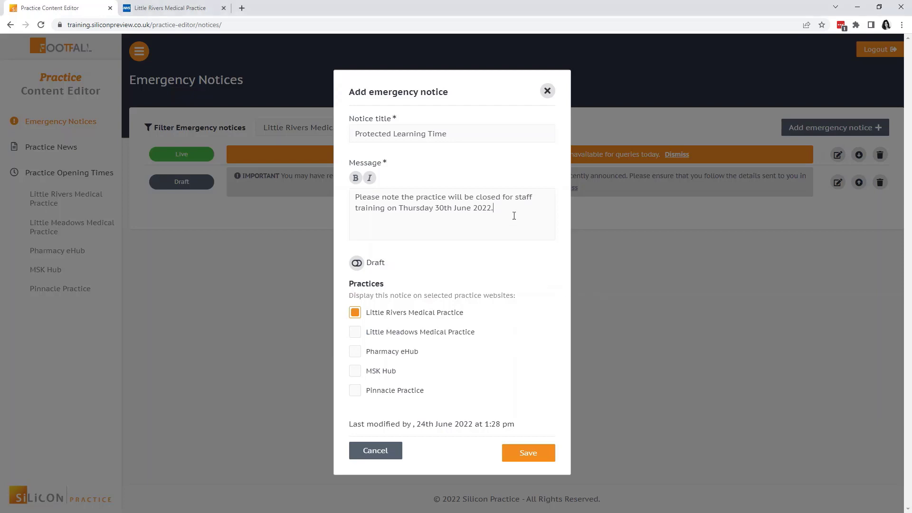
pyautogui.moveTo(514, 215); pyautogui.dragTo(399, 209)
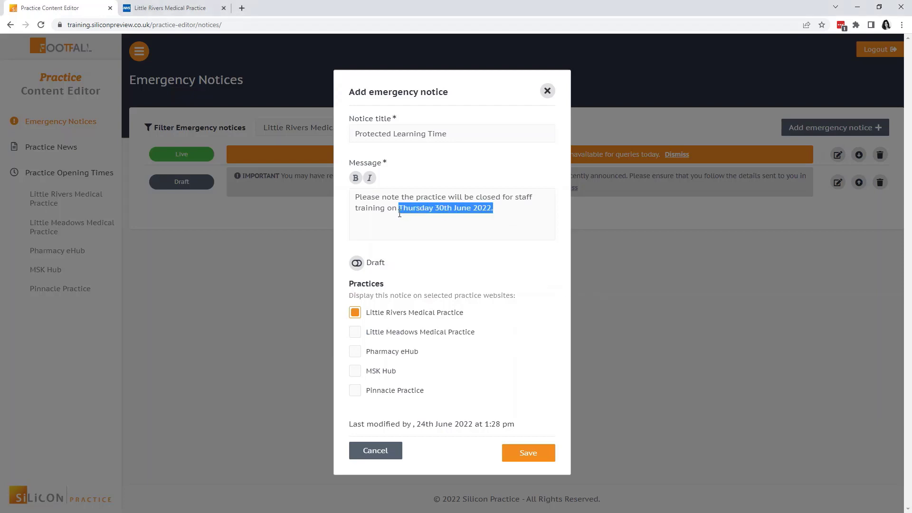
pyautogui.click(355, 178)
pyautogui.click(467, 285)
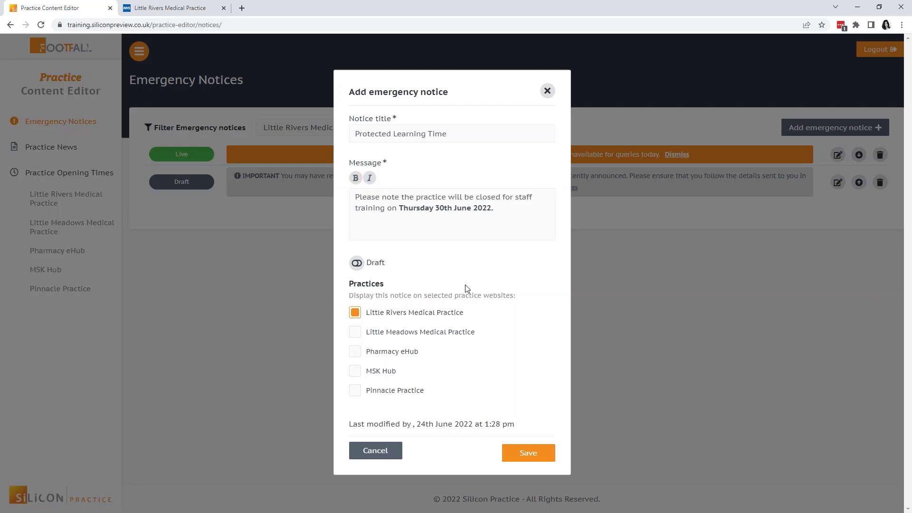
# Switch the Protected Learning Time notice from draft to live and save it
pyautogui.click(356, 265)
pyautogui.click(356, 264)
pyautogui.click(355, 265)
pyautogui.click(355, 265)
pyautogui.click(355, 265)
pyautogui.click(539, 454)
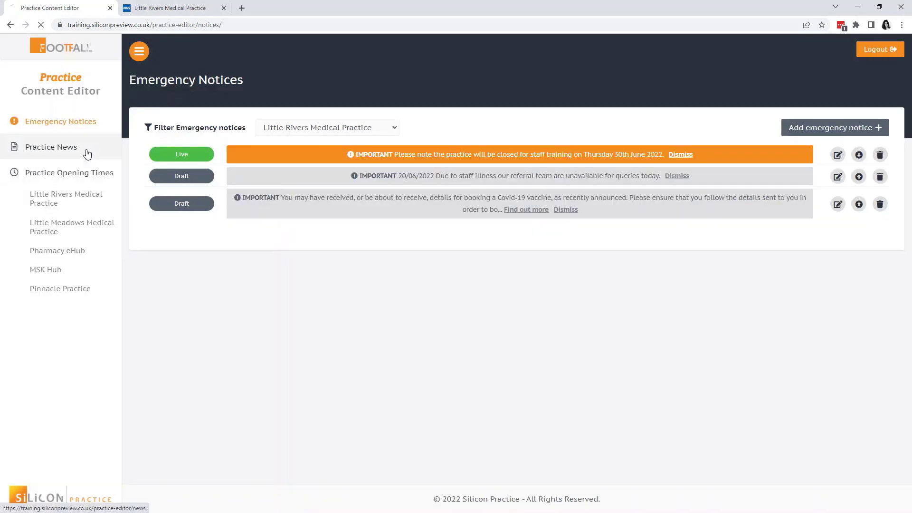
# Start a new practice news article with the headline "Protected Learning Time – Practice Closure 30th June 2022"
pyautogui.click(69, 173)
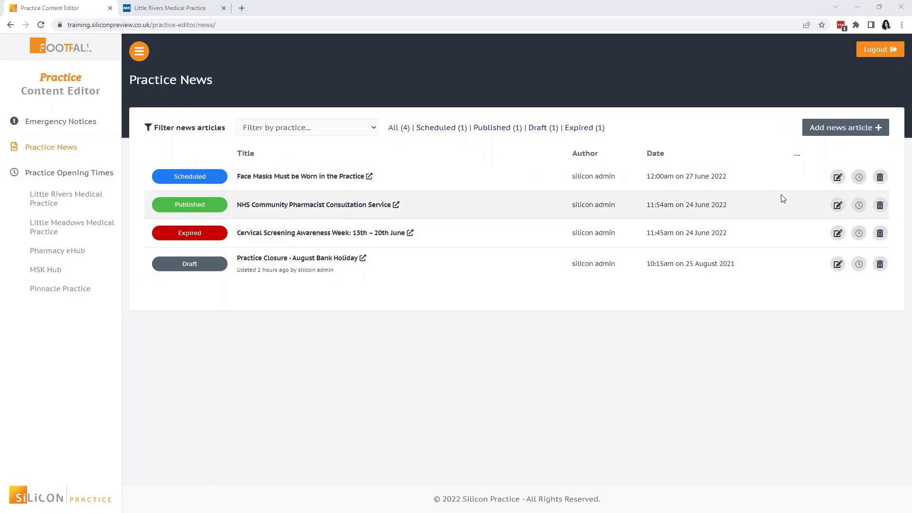
pyautogui.click(839, 180)
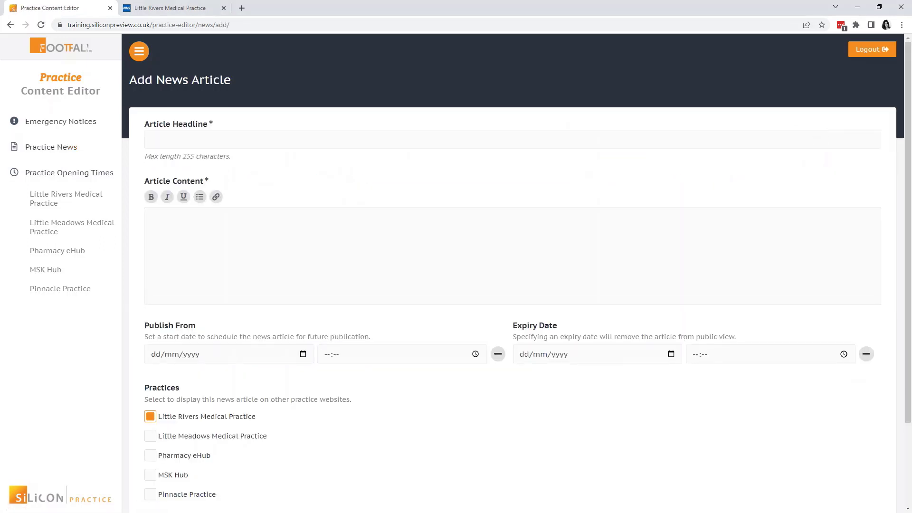
pyautogui.write('Protected Learning Time – Practice Closure 30th June 2022')
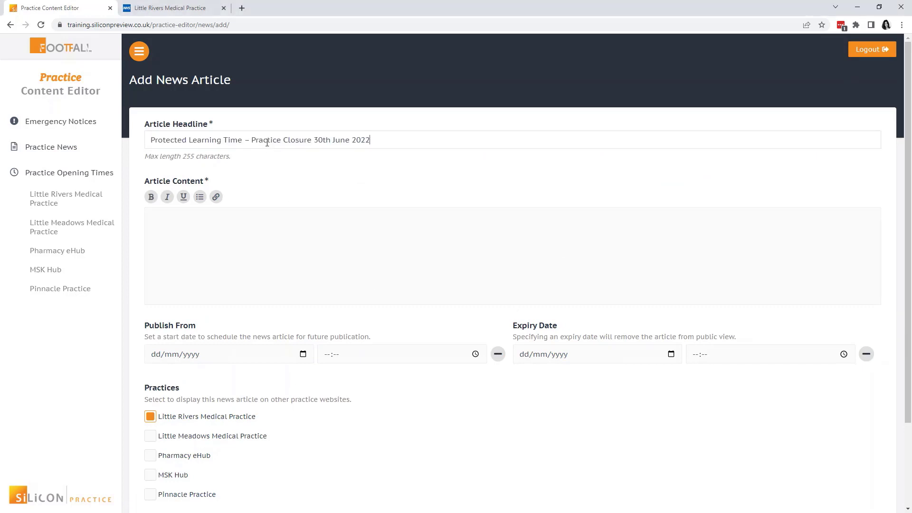
# Fill the article content with the 30th June staff training closure text and bold the line "We will reopen as normal on Friday 1st July,"
pyautogui.hotkey('alt', 'Tab')
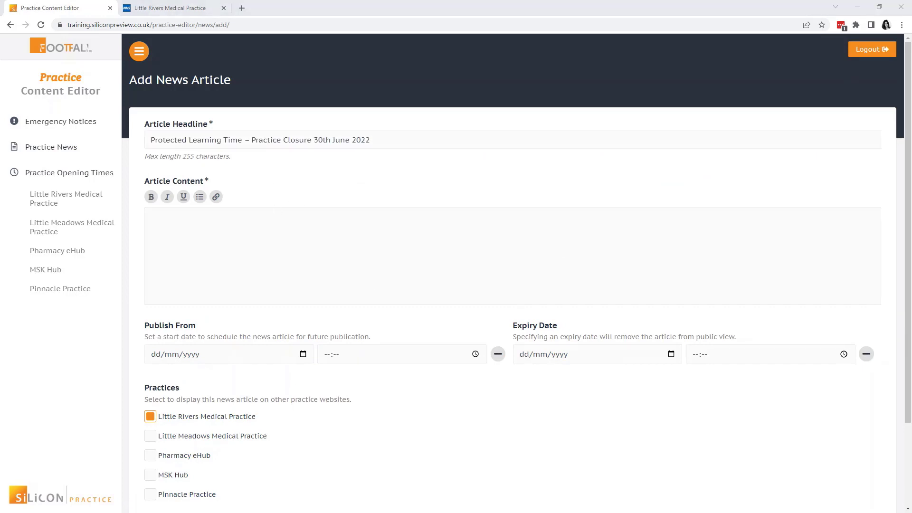
pyautogui.write('Please note we will be conducting staff training from 11:00am on Thursday 30th June 2022. During this time, the practice will be closed, along with our phone lines and online contact forms. If you require assistance at this time please call NHS 111 or visit your local pharmacy . We will reopen as normal on Friday 1st July,')
pyautogui.moveTo(317, 292); pyautogui.dragTo(150, 293)
pyautogui.click(151, 196)
# Review the link settings of "NHS 111" in the article content and close them unchanged
pyautogui.click(345, 280)
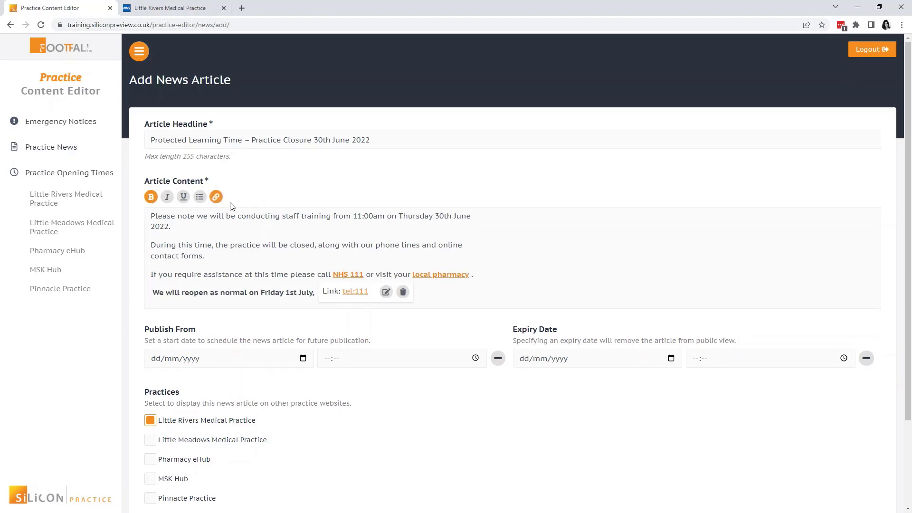
pyautogui.click(215, 197)
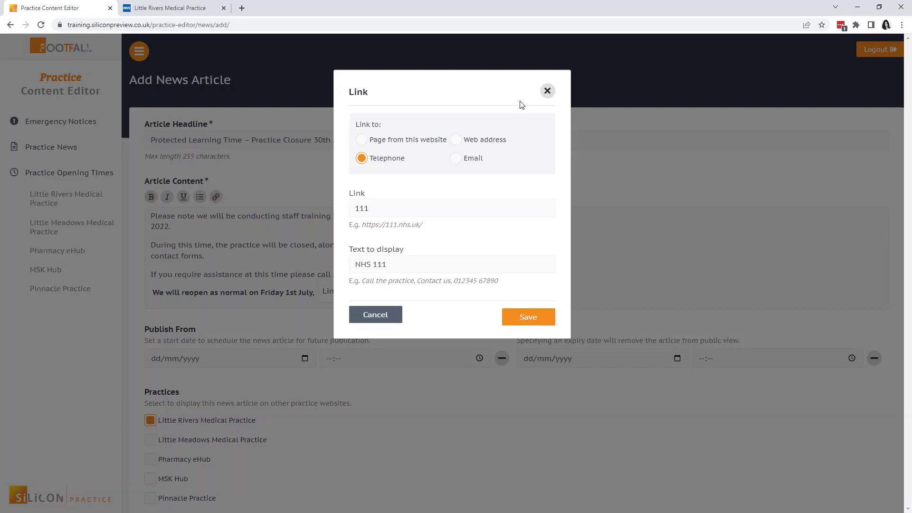
pyautogui.click(547, 91)
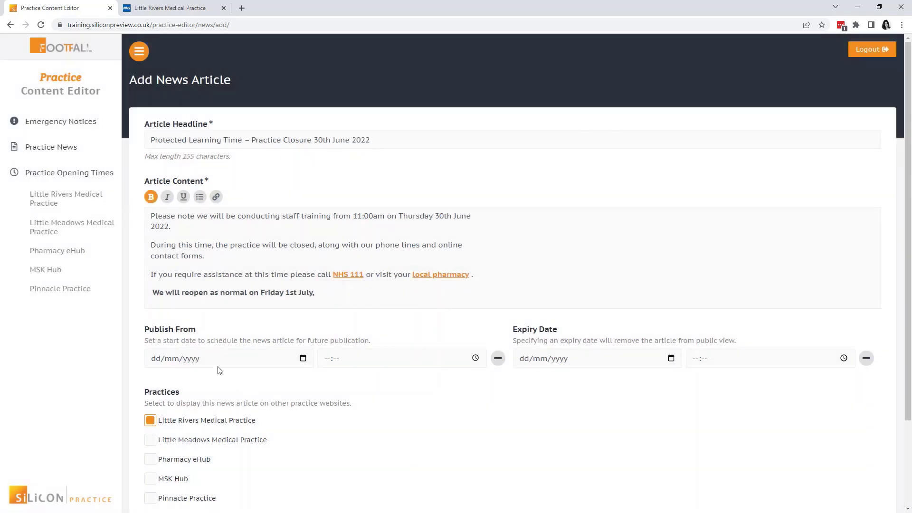
# Review the Publish From date and time settings of the news article, leaving both blank
pyautogui.scroll(-1, 218, 369)
pyautogui.click(218, 316)
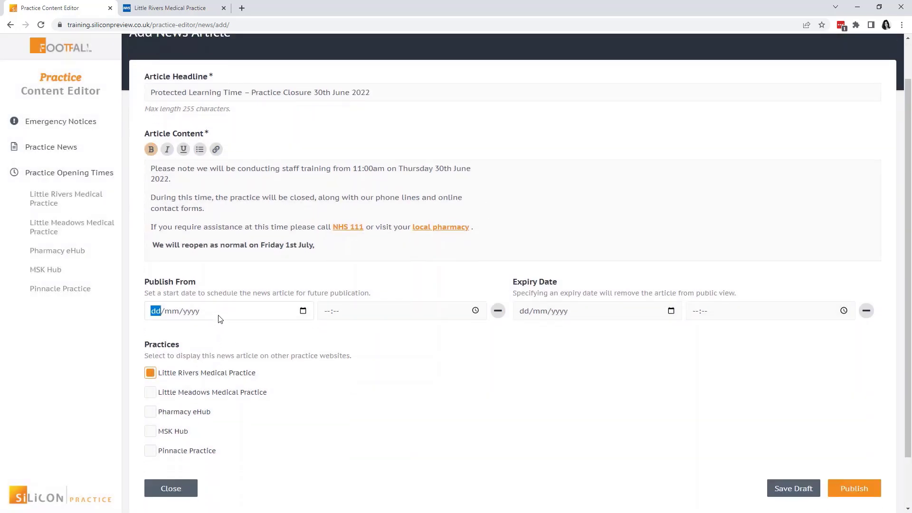
pyautogui.click(303, 311)
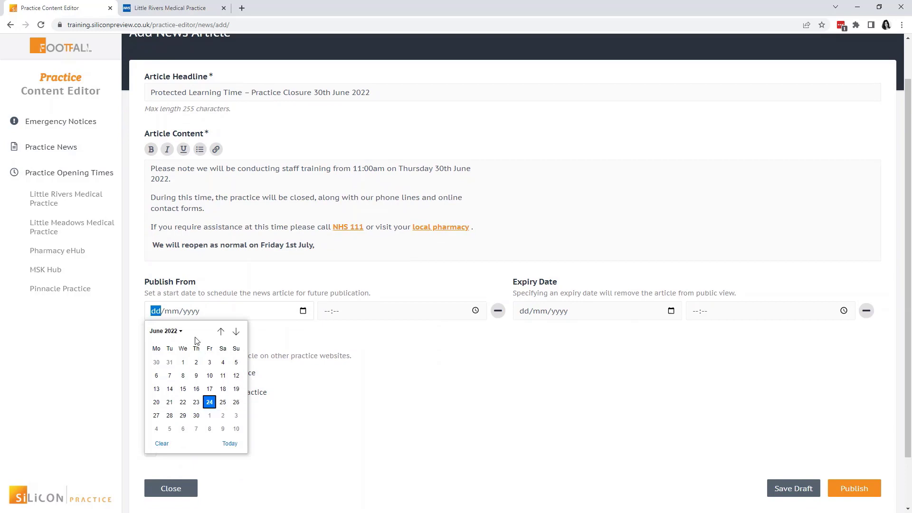
pyautogui.click(352, 348)
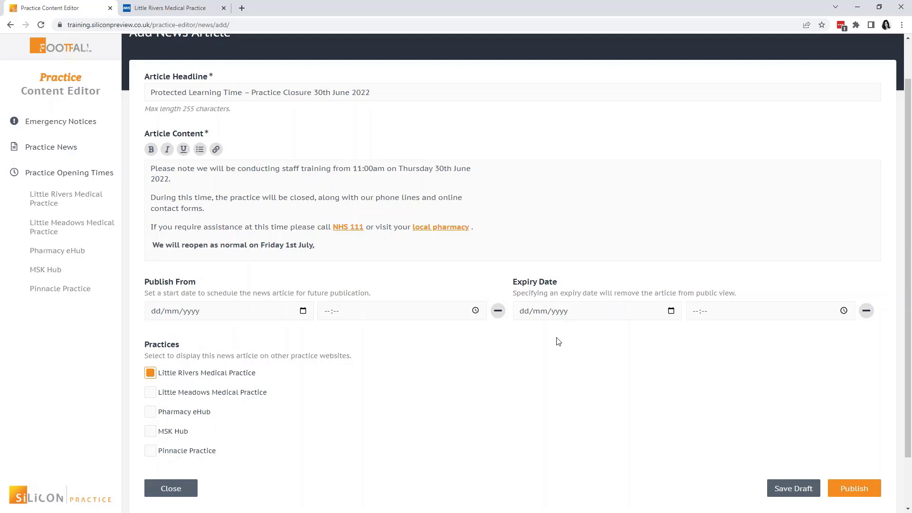
pyautogui.click(477, 311)
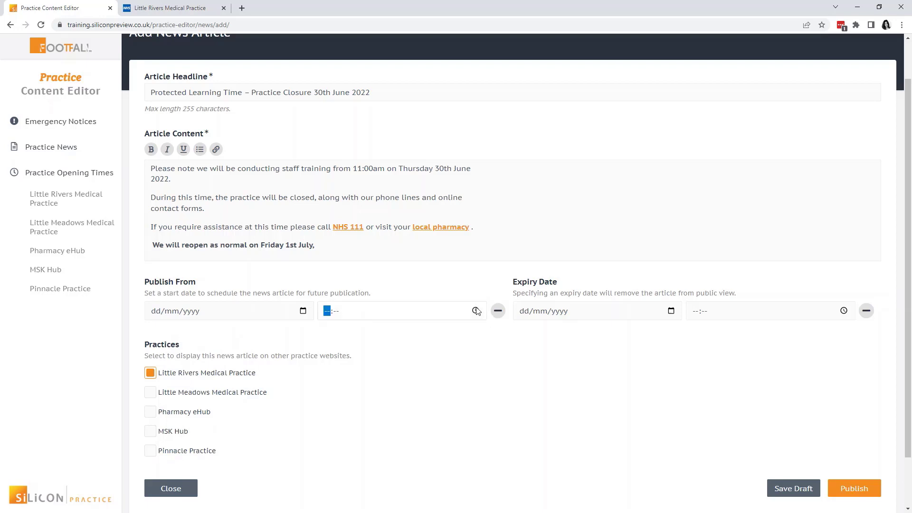
pyautogui.click(485, 349)
# Set the news article's expiry date to 01/07/2022 and publish the article
pyautogui.click(671, 311)
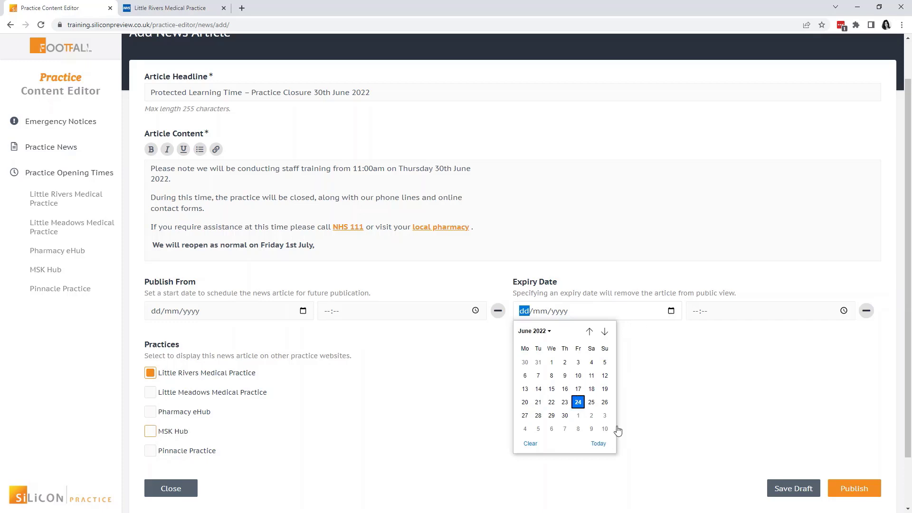
pyautogui.click(603, 332)
pyautogui.click(578, 363)
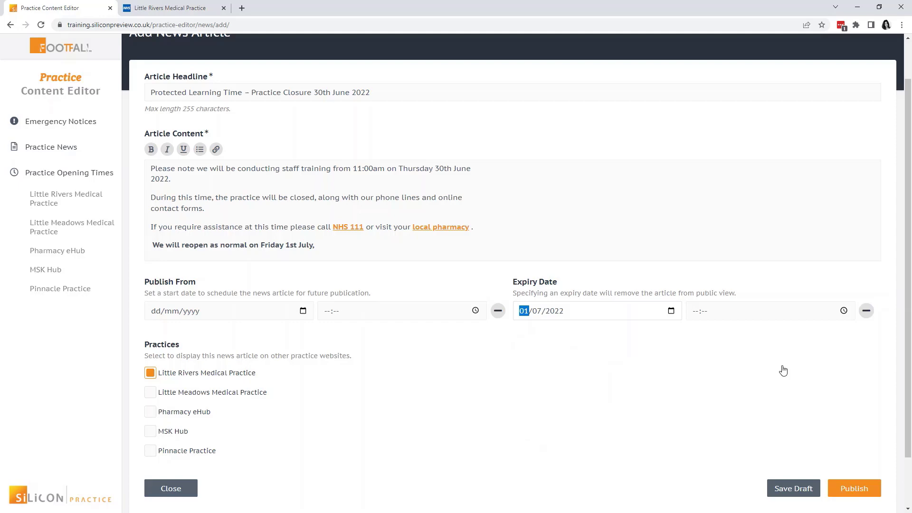
pyautogui.click(842, 488)
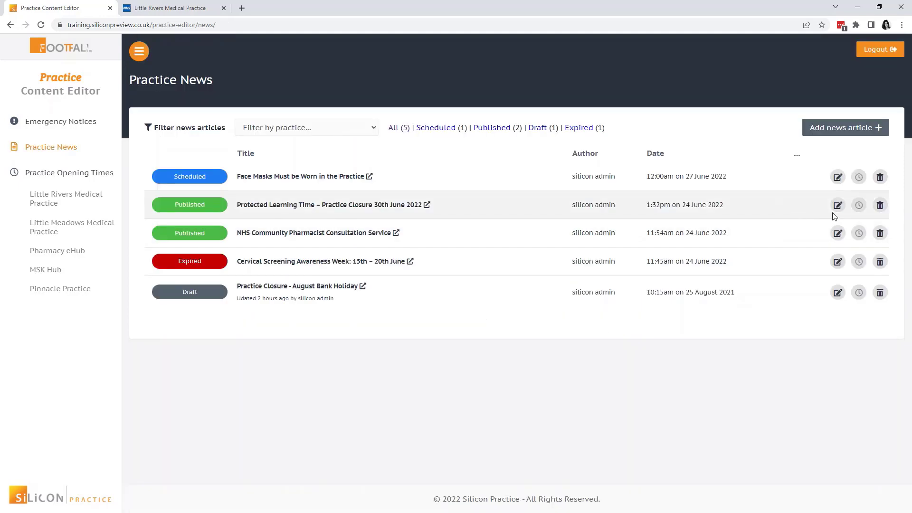
# Reopen the Protected Learning Time article, review its publish and expiry settings, and close it without changes
pyautogui.click(838, 208)
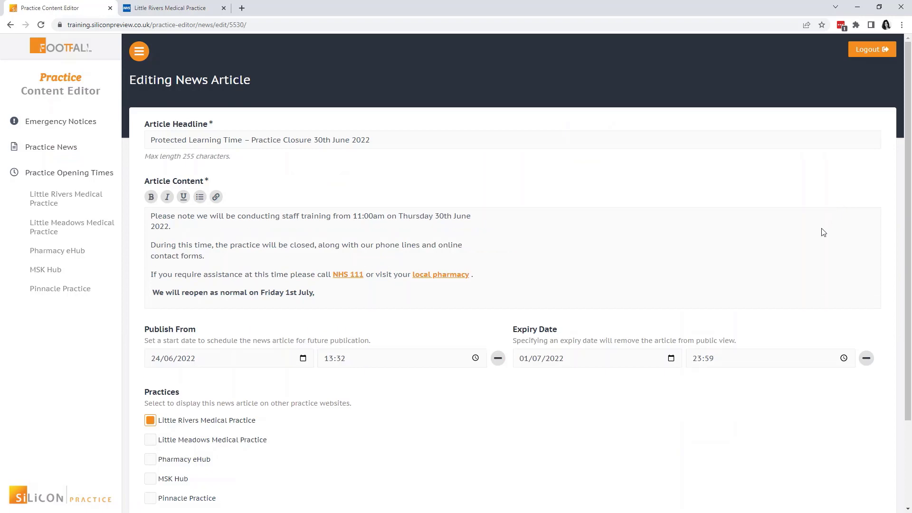
pyautogui.scroll(-3, 542, 460)
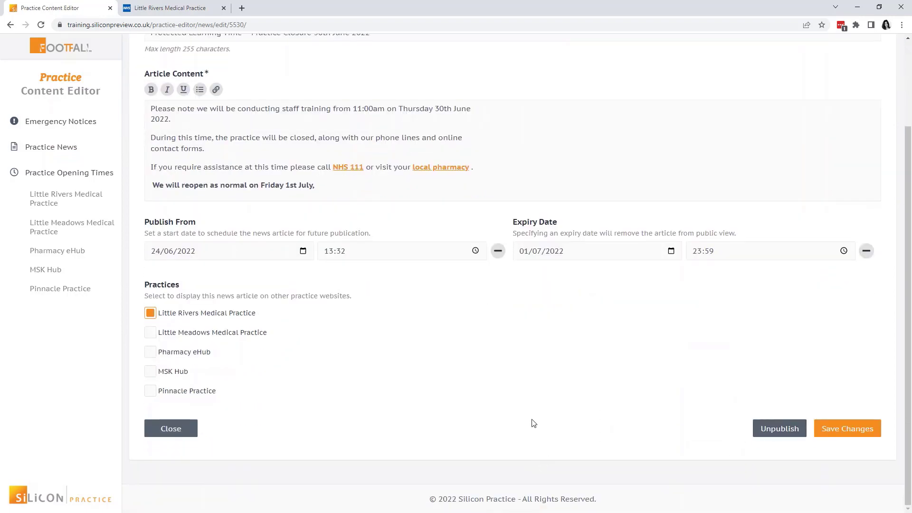
pyautogui.click(171, 428)
# Add a Monday midday closure from 13:00 to 14:00 for Little Rivers Medical Practice and save the opening times
pyautogui.click(98, 174)
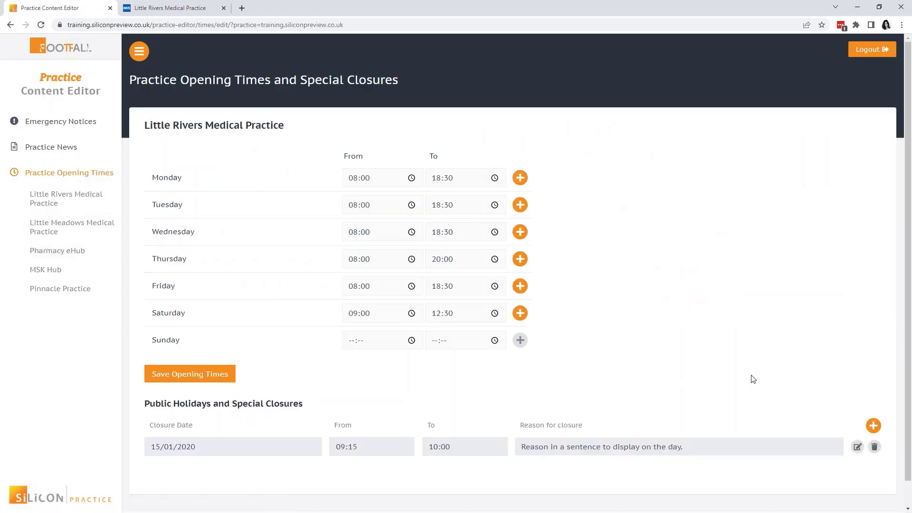
pyautogui.click(521, 177)
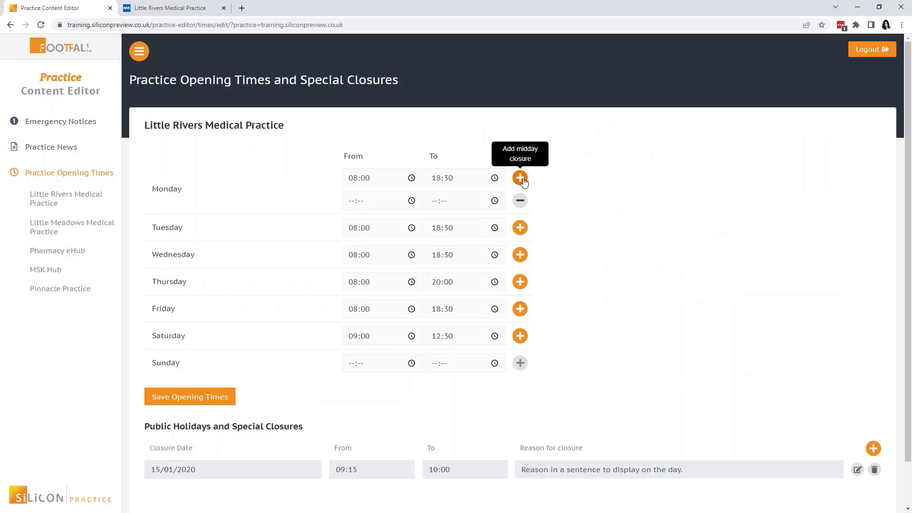
pyautogui.click(381, 204)
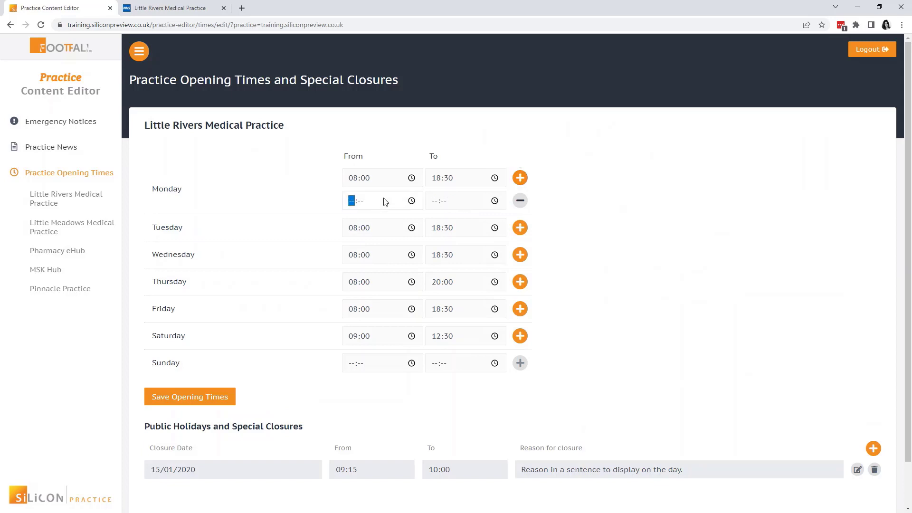
pyautogui.write('1300')
pyautogui.press('Tab')
pyautogui.write('14')
pyautogui.click(589, 340)
pyautogui.click(200, 404)
# Add a special closure for 30/06/2022 from 11:00 to 17:00 with the reason "Staff training"
pyautogui.scroll(-1, 523, 403)
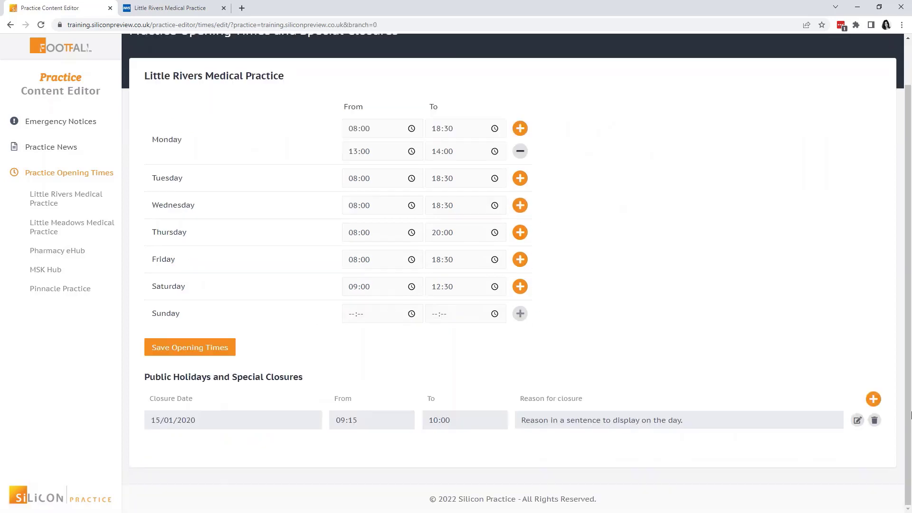
pyautogui.click(874, 398)
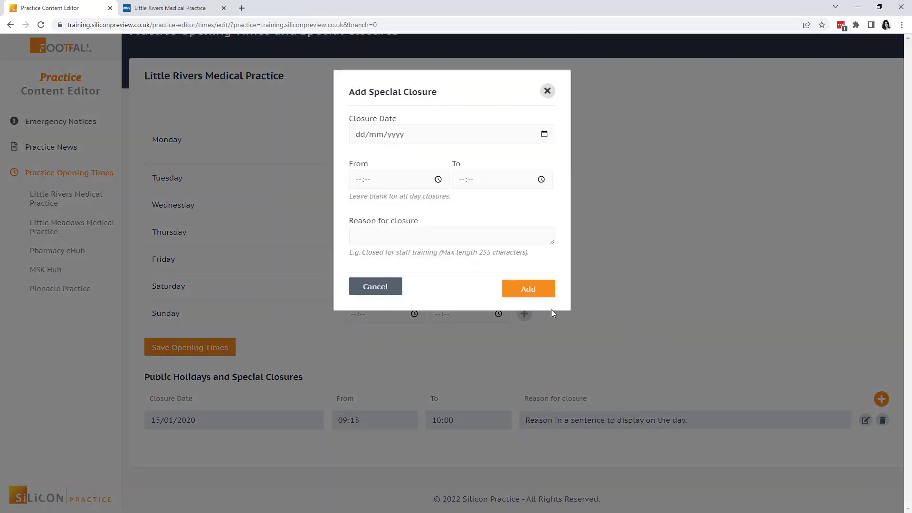
pyautogui.click(544, 134)
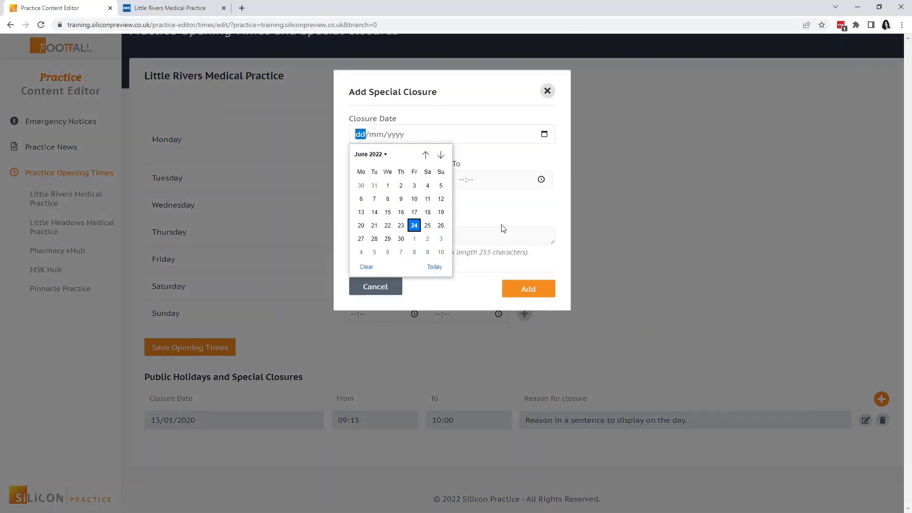
pyautogui.click(401, 240)
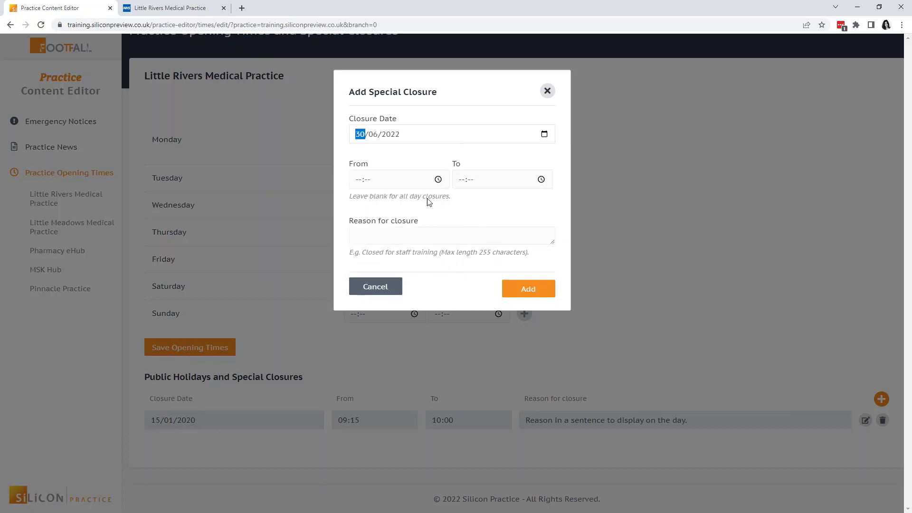
pyautogui.click(369, 180)
pyautogui.write('1100')
pyautogui.press('Tab')
pyautogui.write('1700')
pyautogui.press('Tab')
pyautogui.write('Staff training')
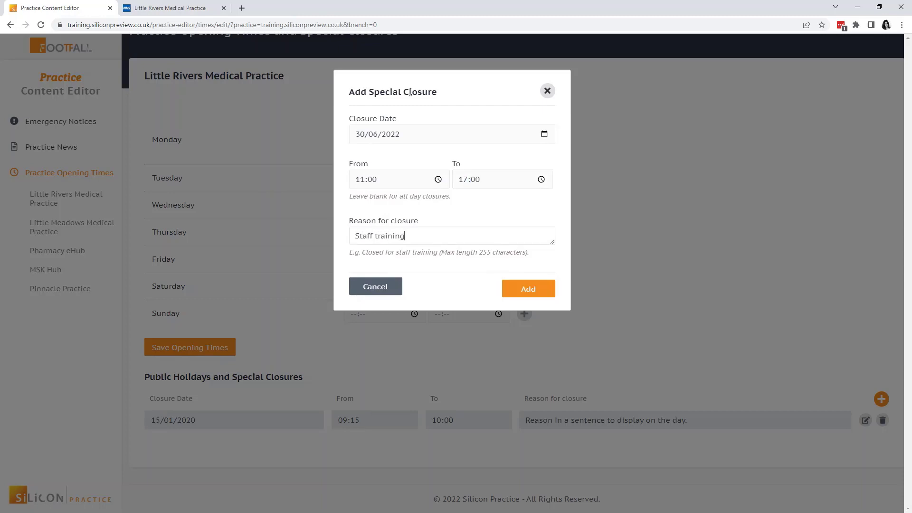
pyautogui.click(532, 288)
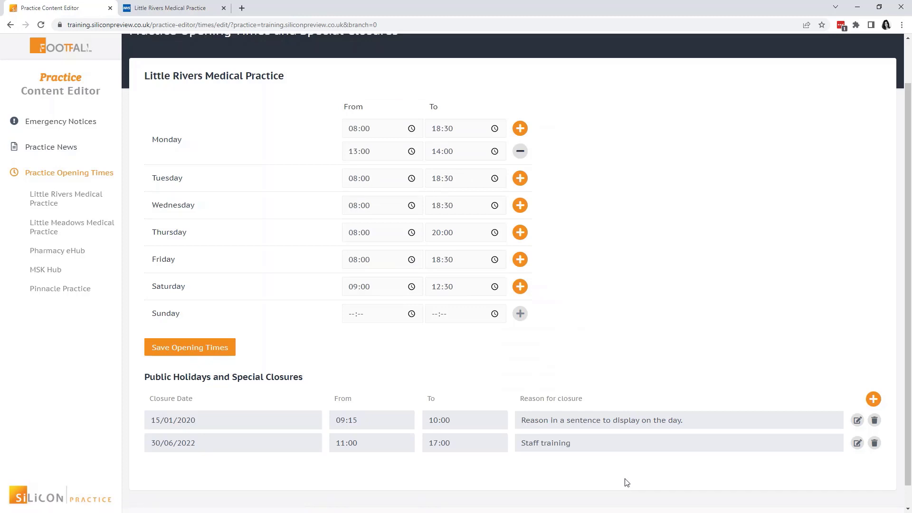
# Open the list of emergency notices
pyautogui.click(83, 122)
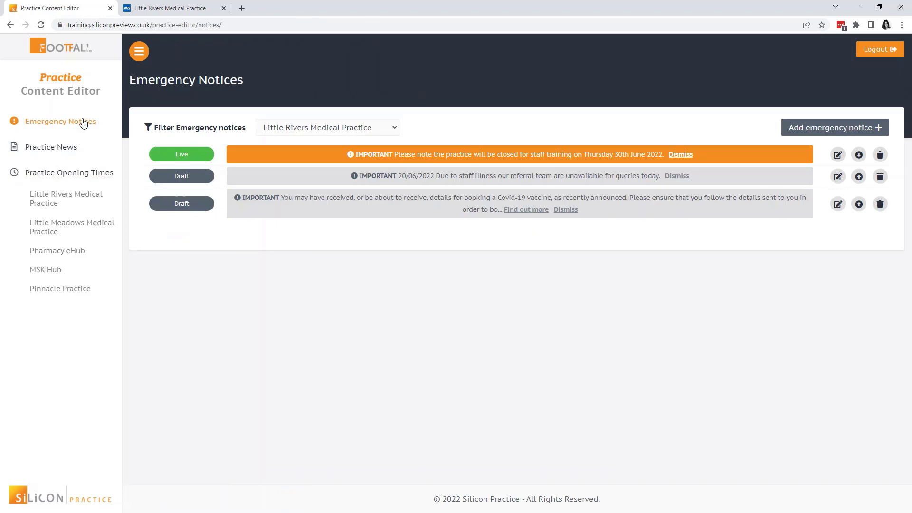